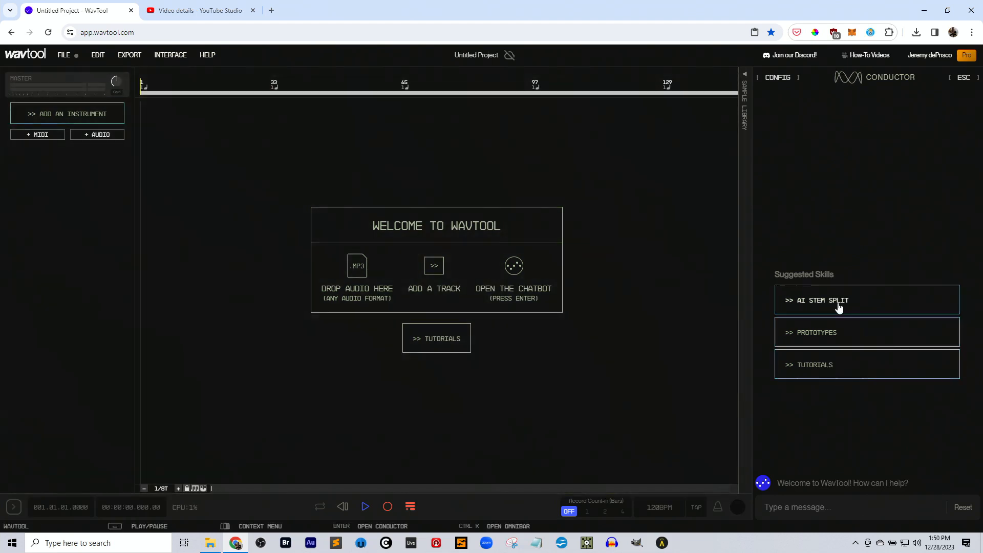
# Start AI Stem Split and add "01 01 Great Balls Of Fire (Ori.mp3" from File Explorer's Tunes folder to the WavTool arrangement.
pyautogui.click(832, 301)
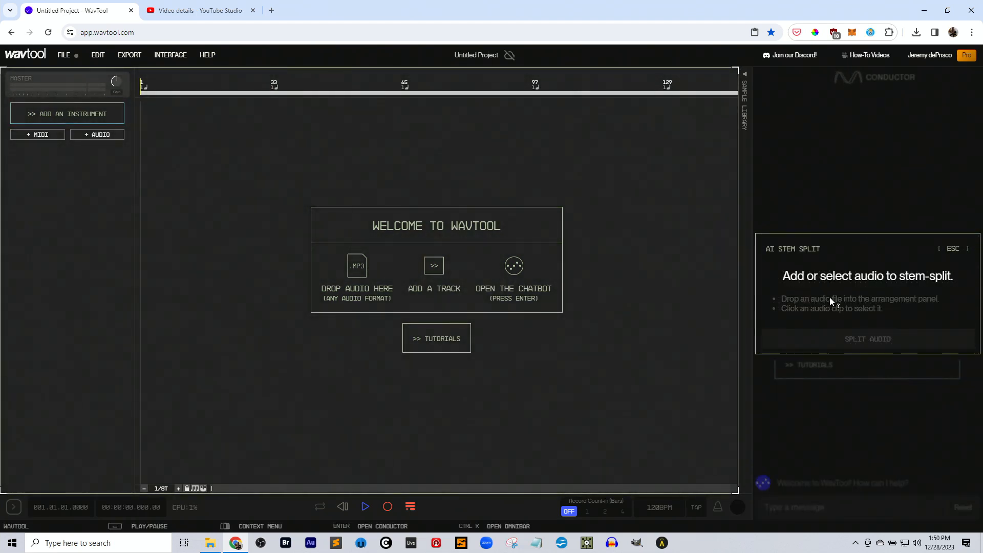
pyautogui.hotkey('alt', 'Tab')
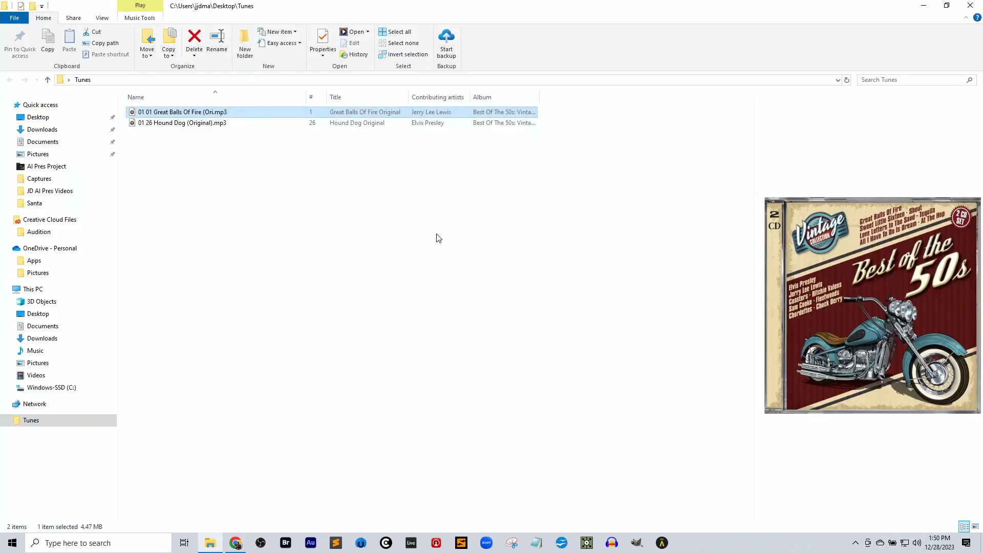
pyautogui.moveTo(189, 112); pyautogui.dragTo(354, 271)
pyautogui.hotkey('alt', 'Tab')
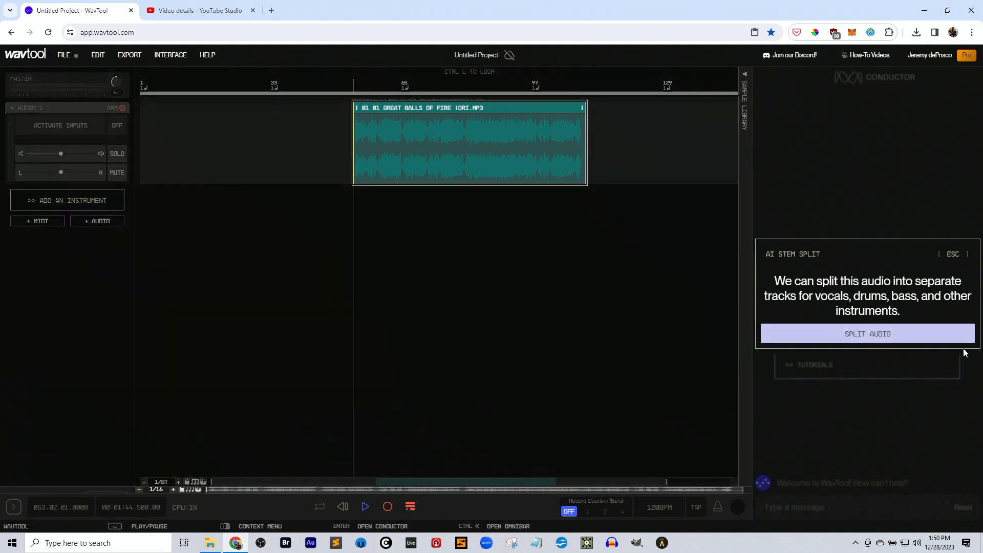
# Split the Great Balls Of Fire clip into stems and add them all as new clips.
pyautogui.click(883, 335)
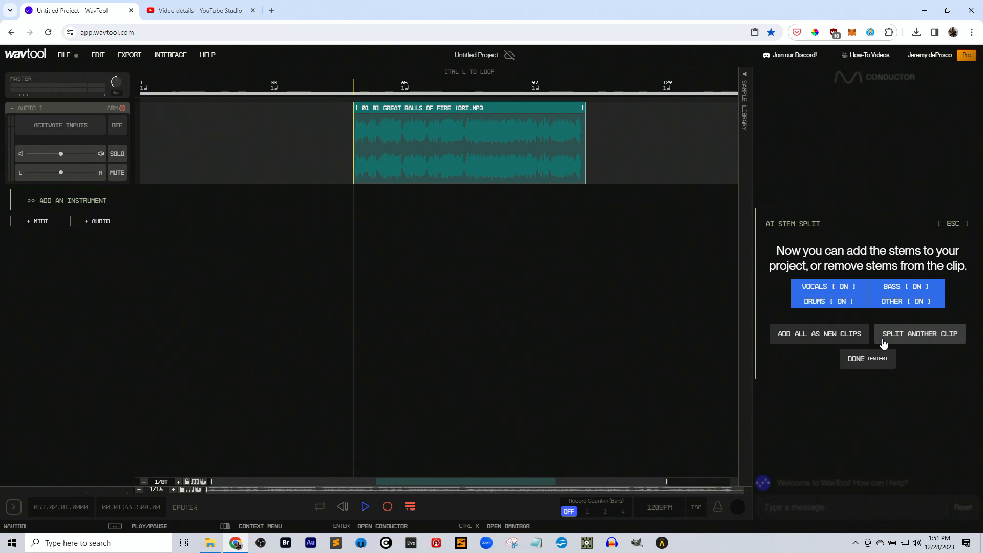
pyautogui.click(821, 340)
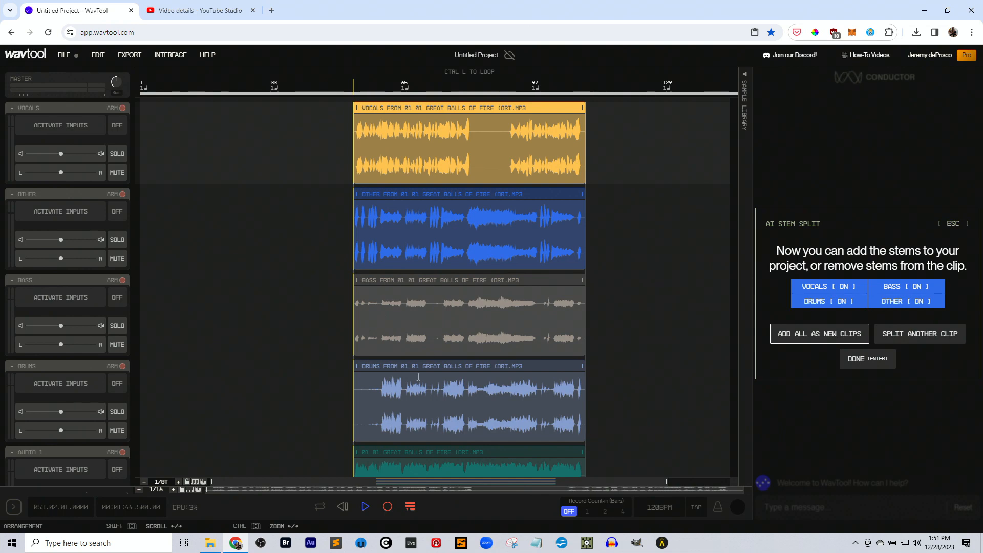
pyautogui.scroll(-2, 448, 373)
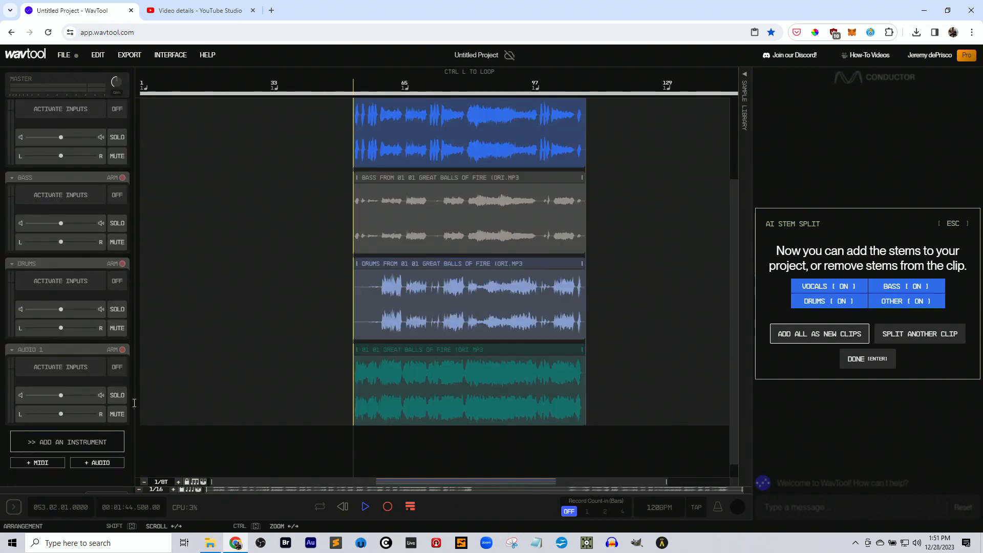
pyautogui.scroll(2, 311, 325)
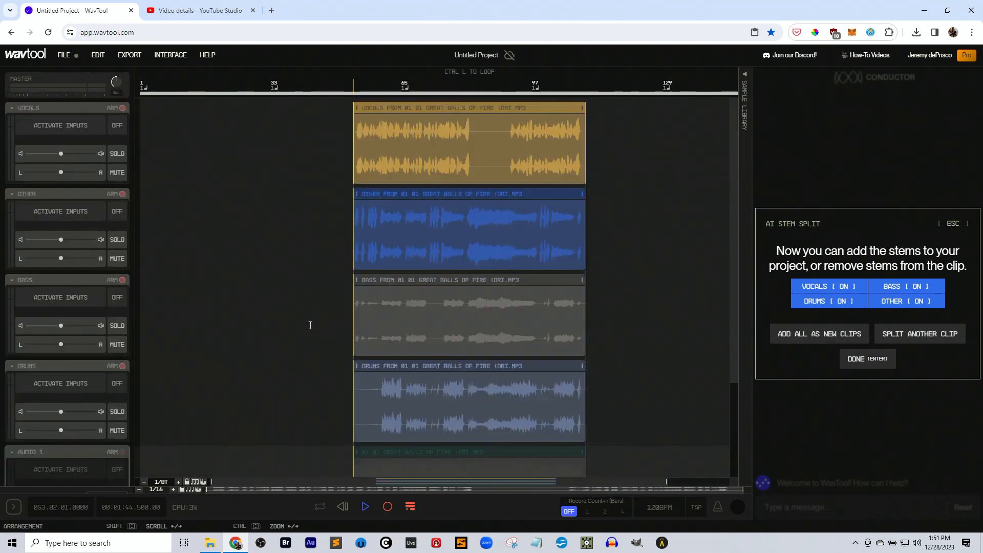
# Solo the vocals track during playback, raise its volume moderately, and end the solo.
pyautogui.click(118, 154)
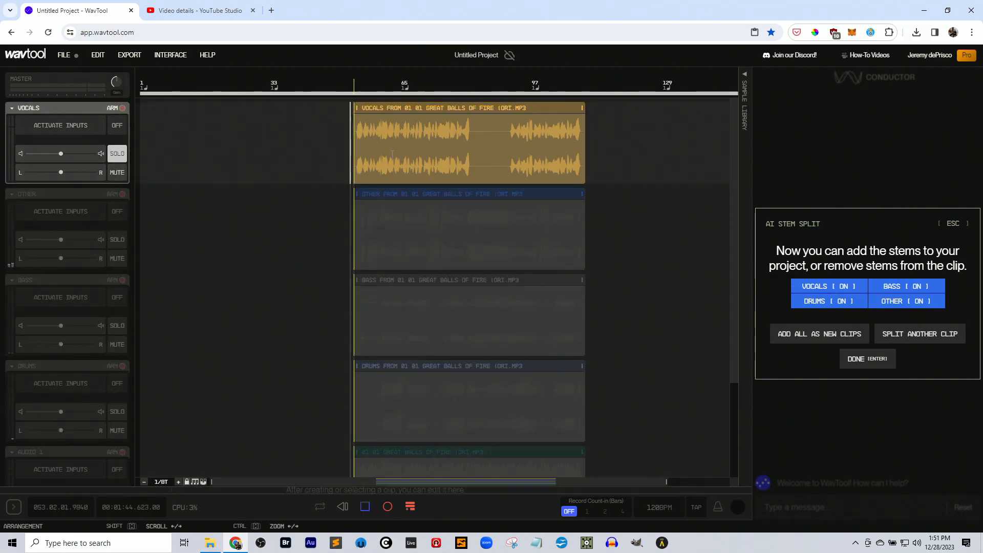
pyautogui.scroll(5, 336, 158)
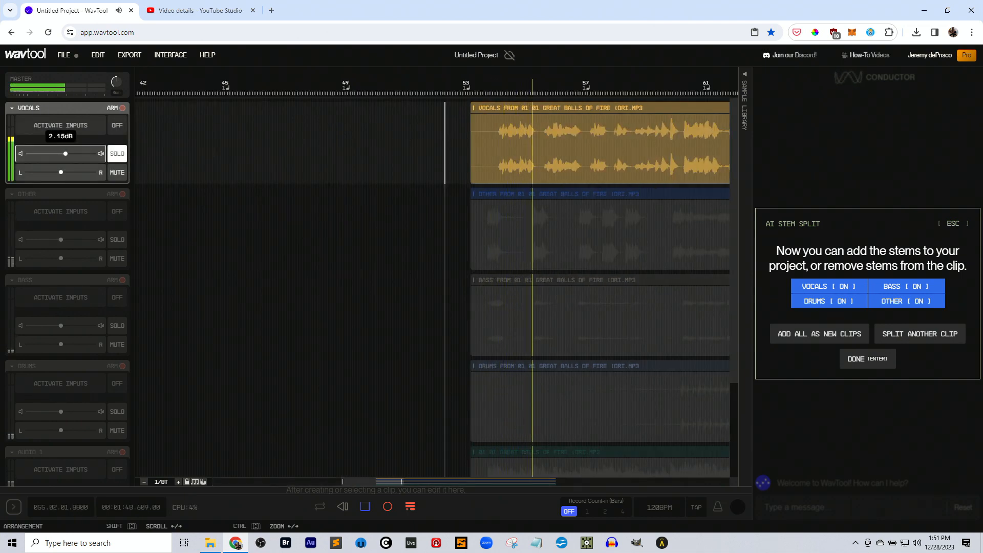
pyautogui.moveTo(64, 153); pyautogui.dragTo(85, 153)
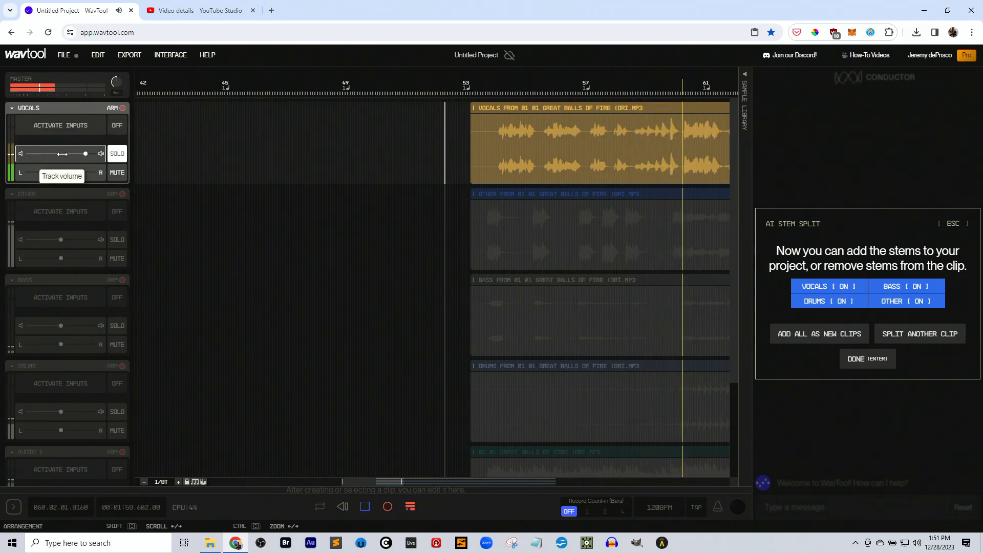
pyautogui.press('space')
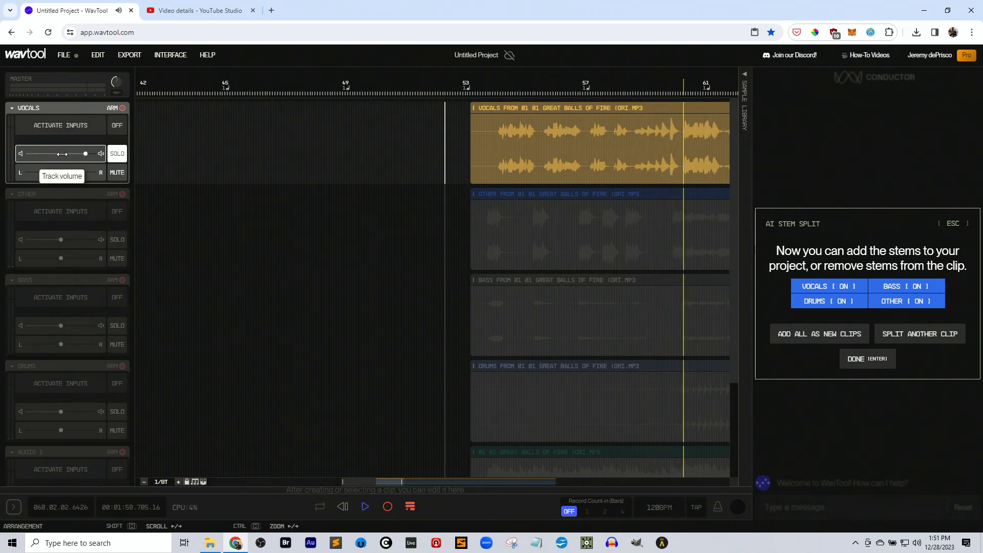
pyautogui.moveTo(87, 154); pyautogui.dragTo(74, 154)
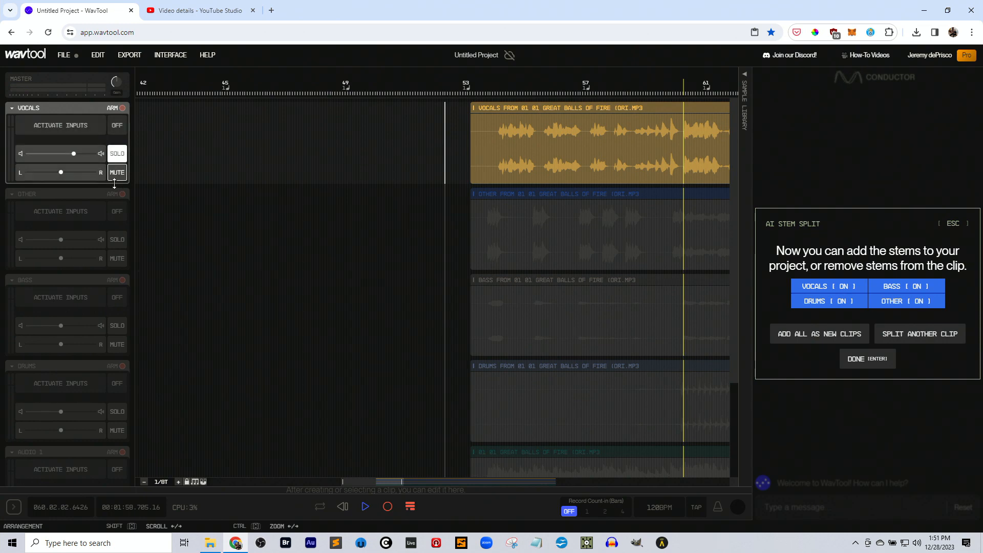
pyautogui.click(116, 155)
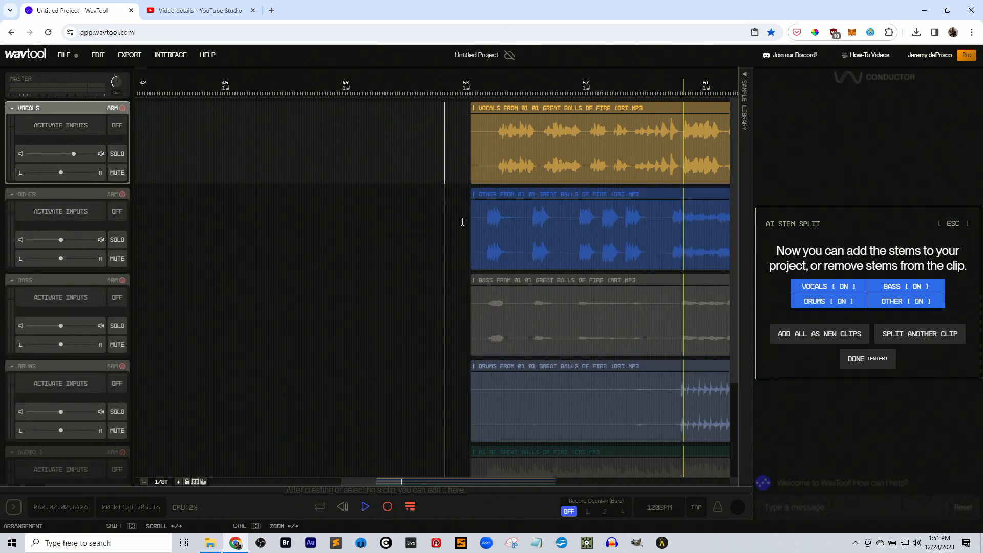
# Listen to the Other stem on its own from the clip's start, trying a louder track volume and resetting it.
pyautogui.click(472, 223)
pyautogui.click(117, 239)
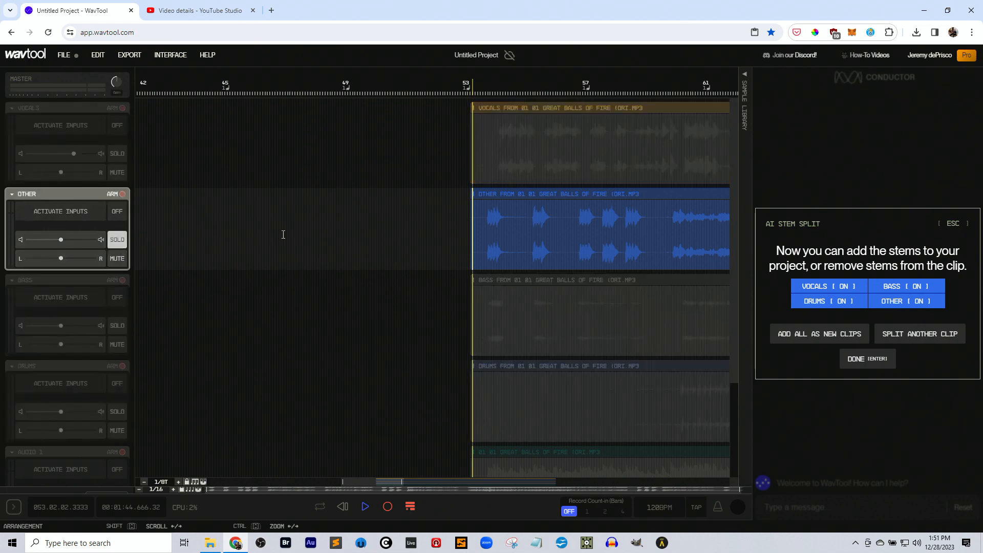
pyautogui.press('space')
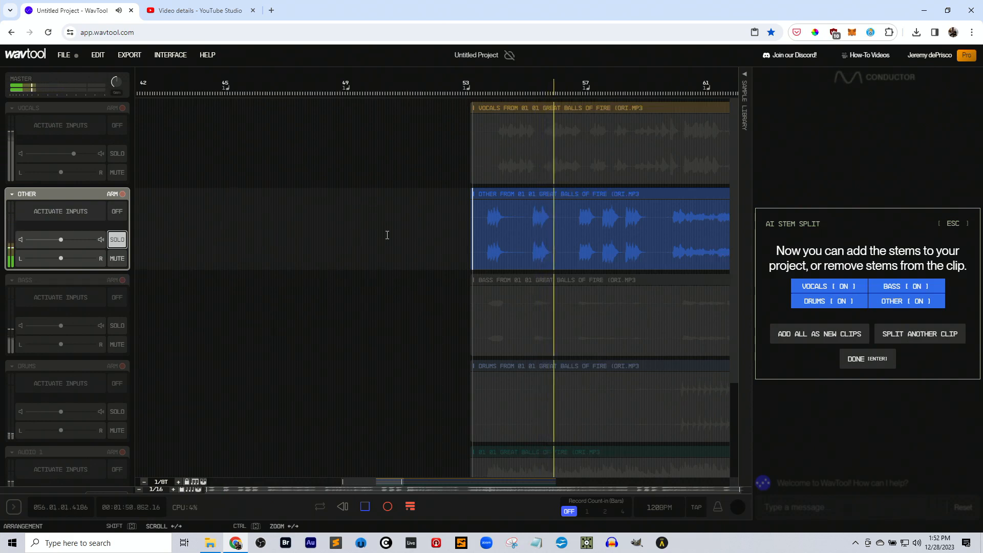
pyautogui.moveTo(61, 239); pyautogui.dragTo(75, 239)
pyautogui.doubleClick(66, 239)
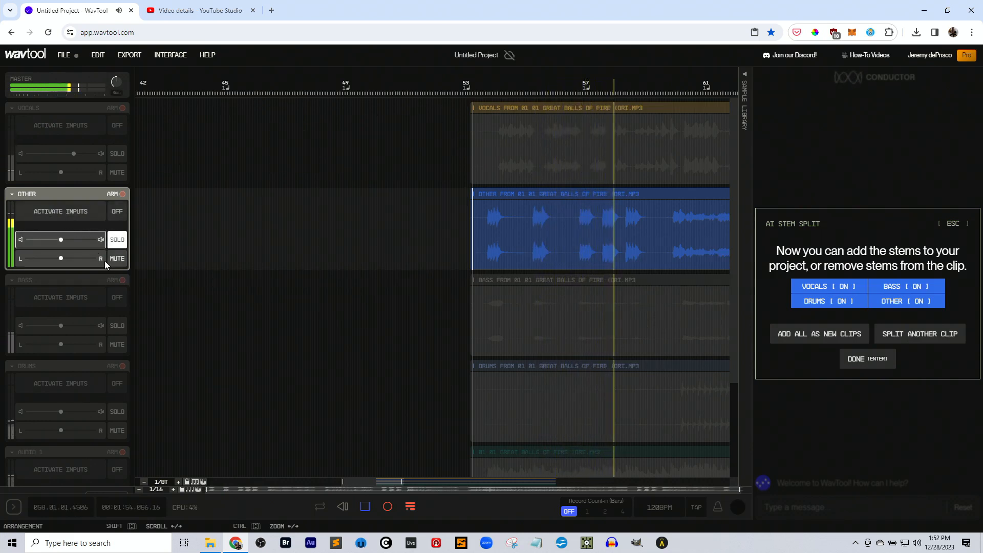
pyautogui.click(117, 239)
# Solo the bass track, raise its volume to 8.15 dB, and end the solo.
pyautogui.click(117, 325)
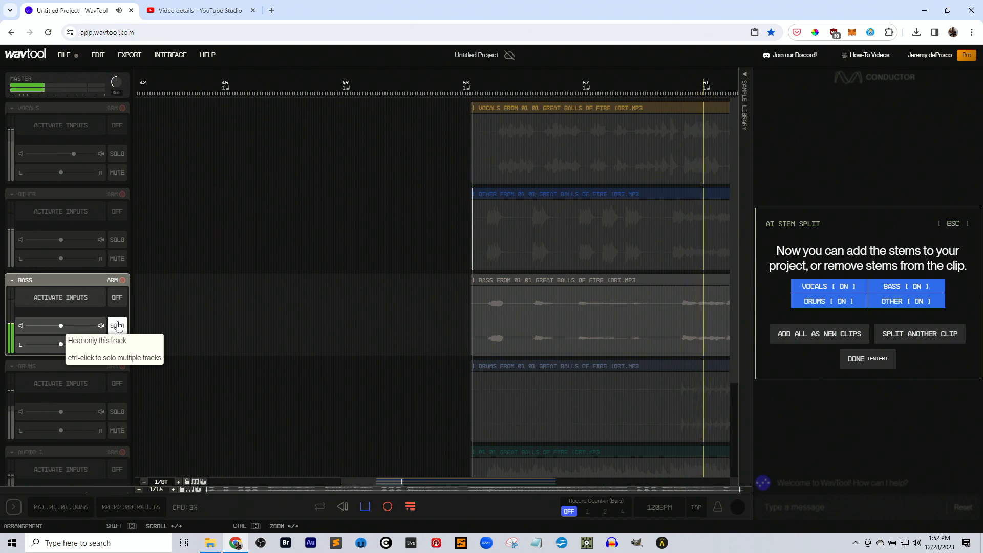
pyautogui.moveTo(70, 325); pyautogui.dragTo(82, 325)
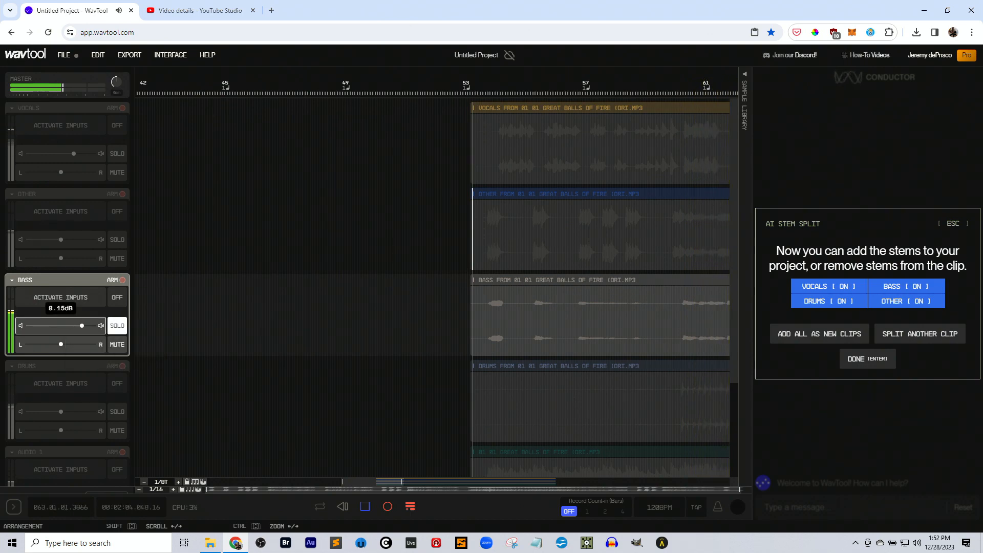
pyautogui.click(118, 328)
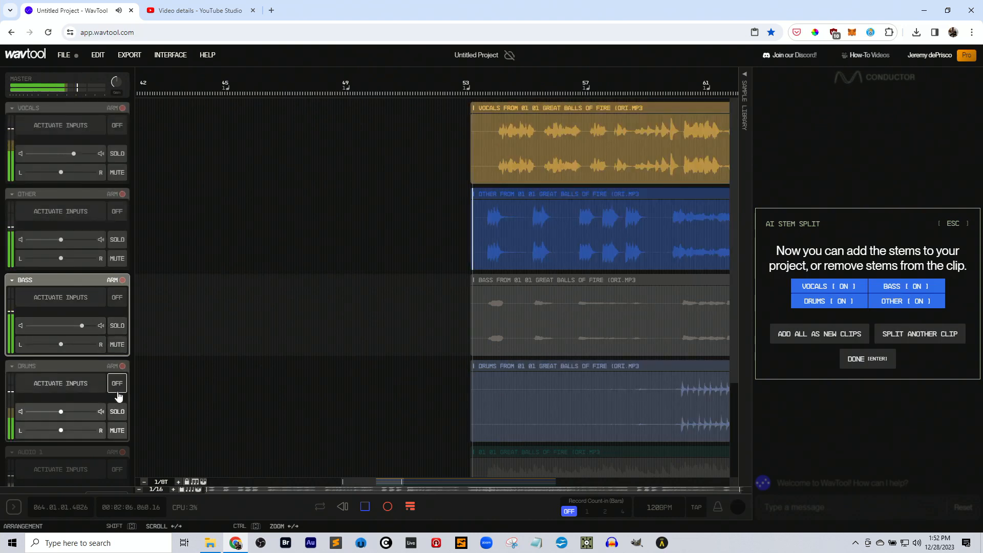
# Listen to the drums track on its own and finish the AI Stem Split session.
pyautogui.click(117, 412)
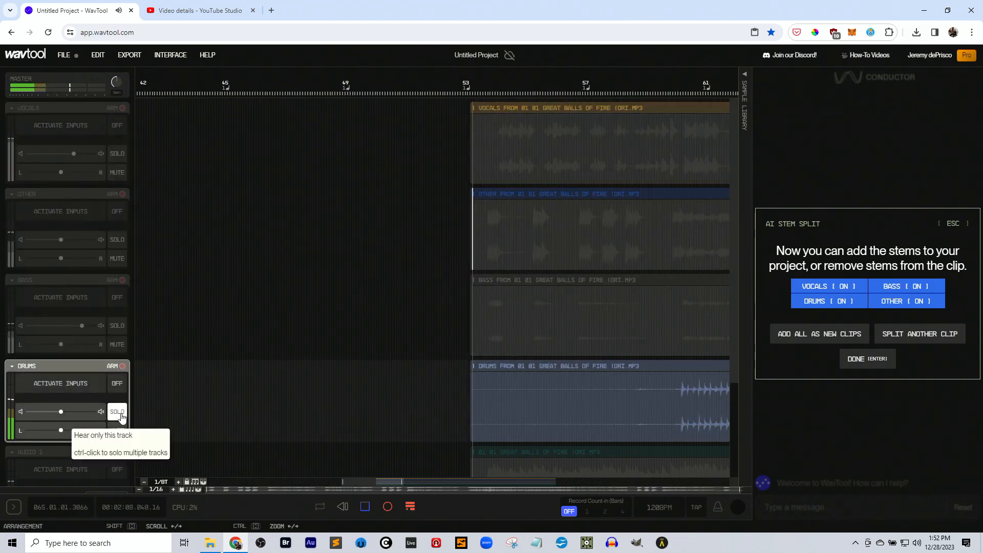
pyautogui.click(867, 359)
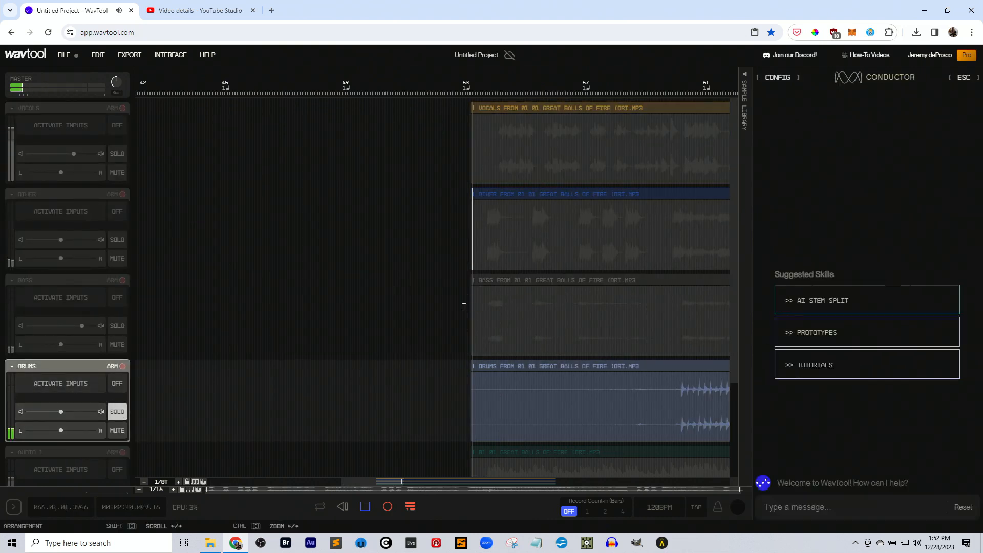
pyautogui.click(116, 417)
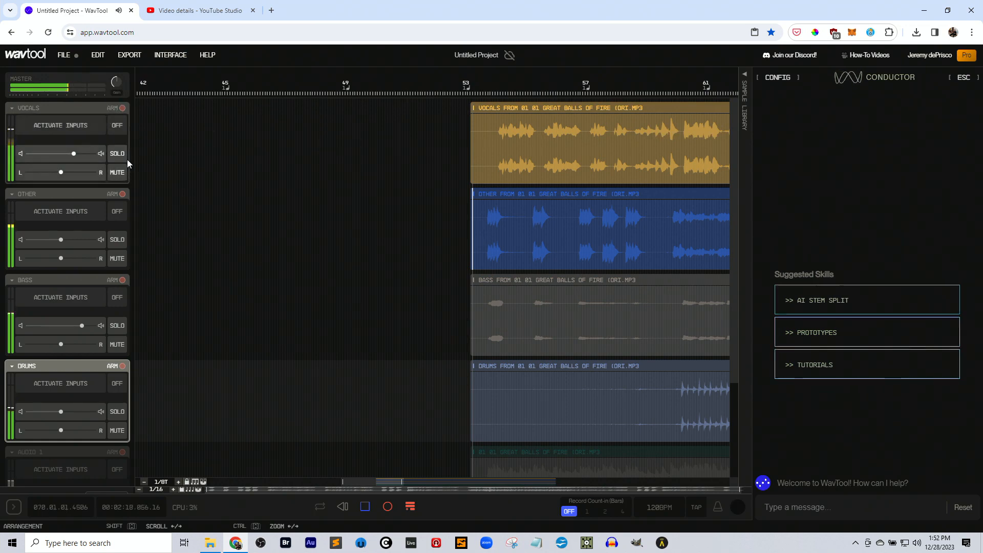
# Mute the vocals track, listen to the remaining stems together, and stop playback.
pyautogui.click(117, 172)
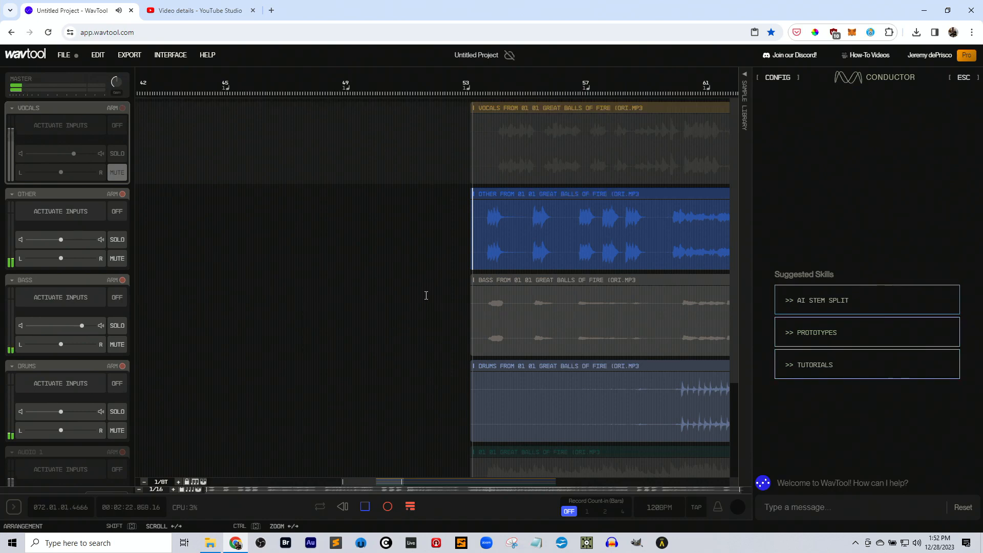
pyautogui.scroll(-5, 426, 296)
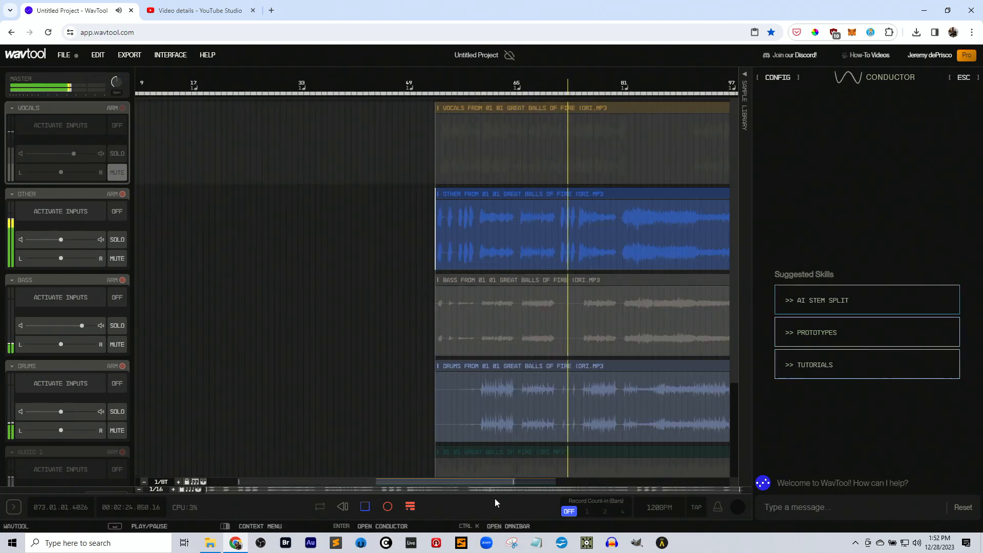
pyautogui.moveTo(503, 481); pyautogui.dragTo(579, 482)
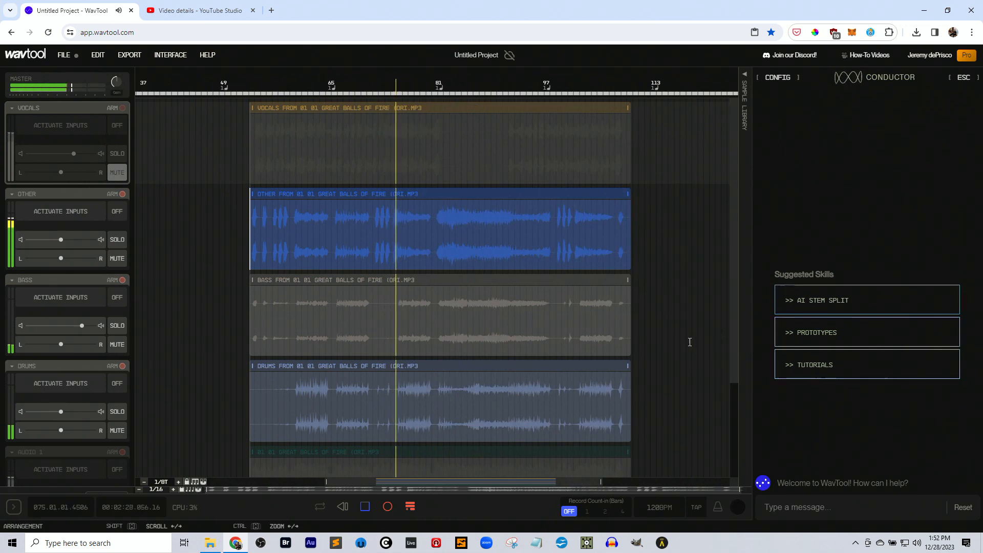
pyautogui.press('space')
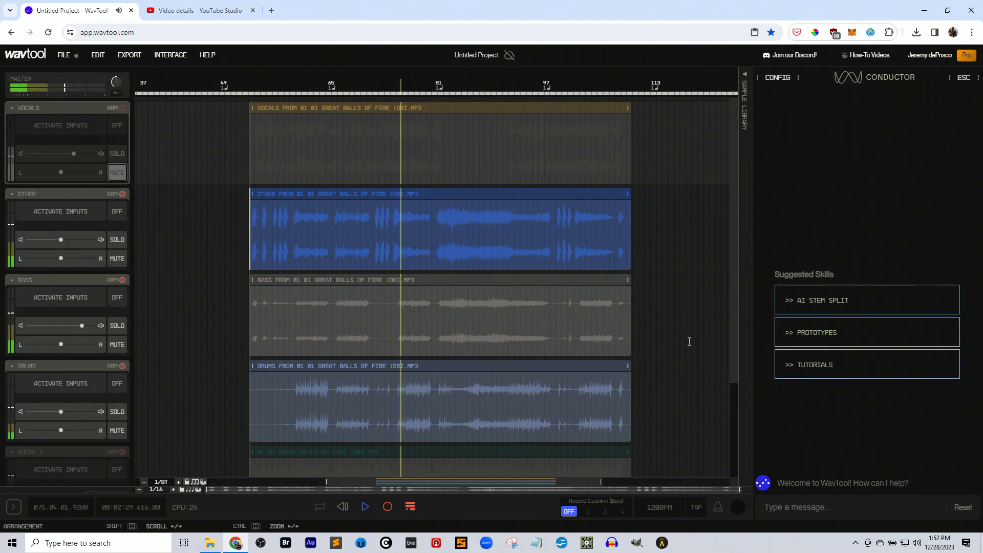
# Create a new project, discarding the unsaved changes of the current one.
pyautogui.click(71, 55)
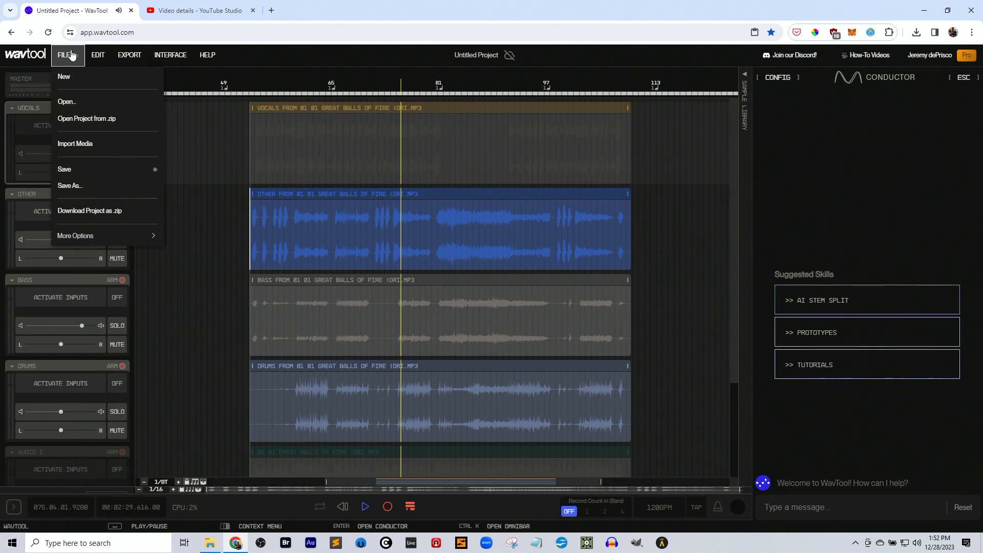
pyautogui.click(65, 77)
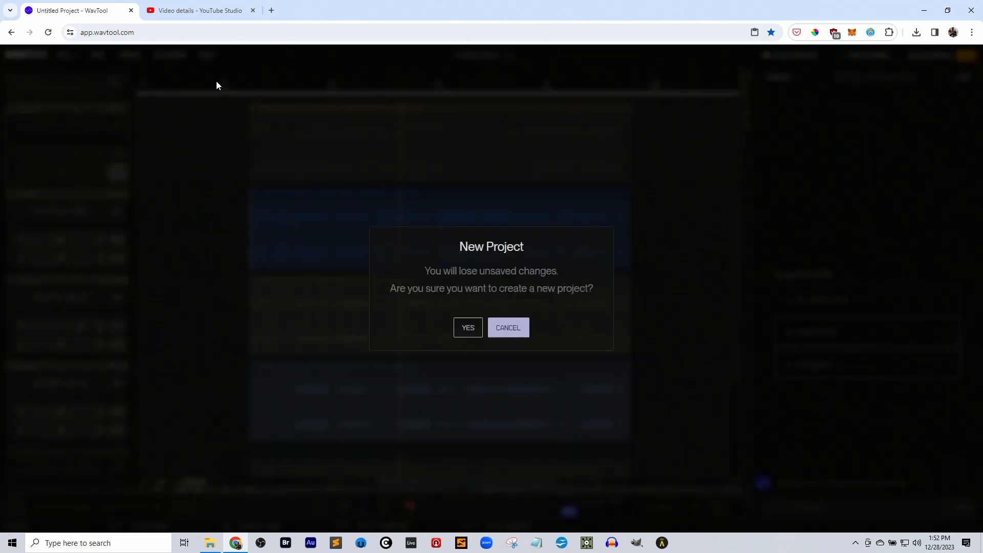
pyautogui.click(471, 328)
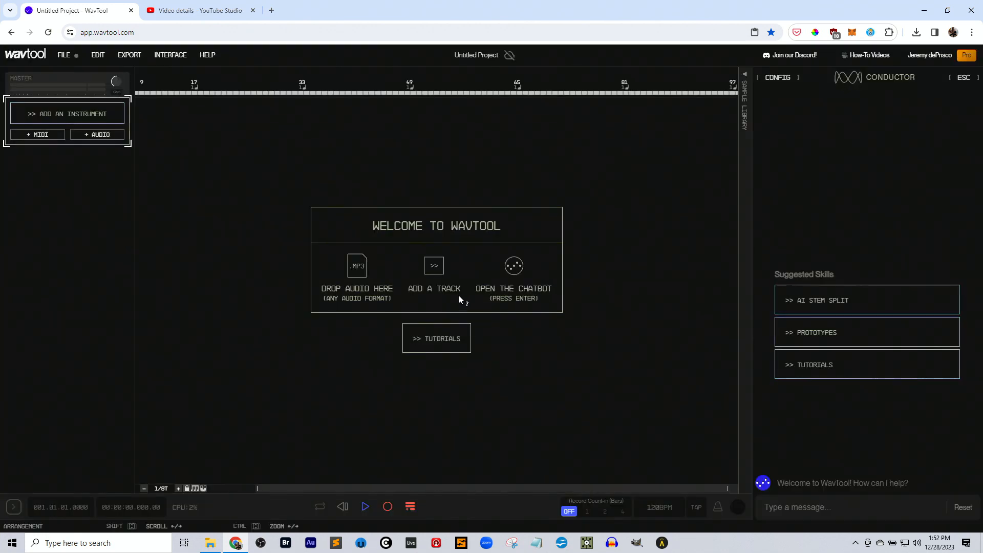
# Start AI Stem Split and add "01 26 Hound Dog (Original).mp3" from File Explorer's Tunes folder to the WavTool arrangement.
pyautogui.click(837, 298)
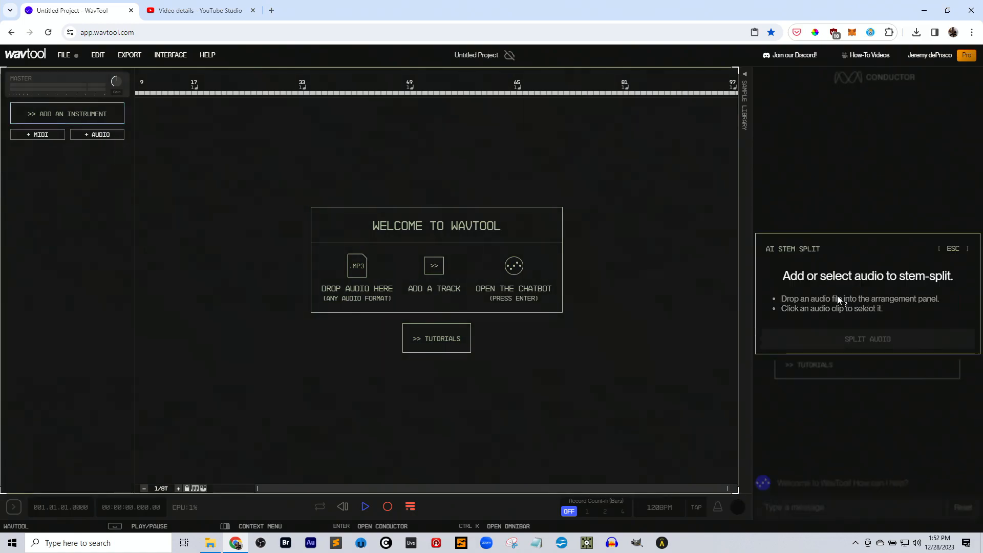
pyautogui.hotkey('alt', 'Tab')
pyautogui.moveTo(184, 122); pyautogui.dragTo(367, 267)
pyautogui.hotkey('alt', 'Tab')
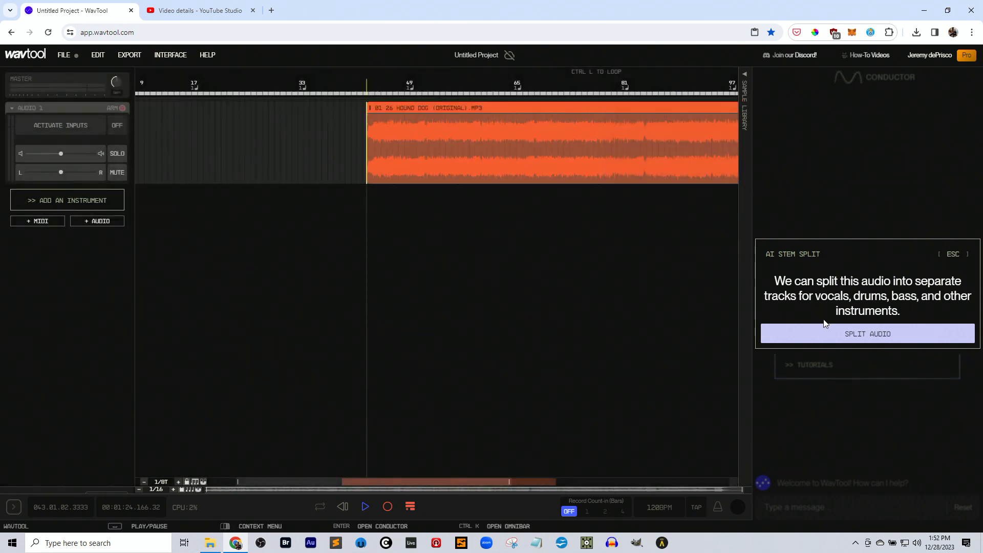
# Split the Hound Dog clip into stems and add all of them as new clips.
pyautogui.moveTo(862, 338)
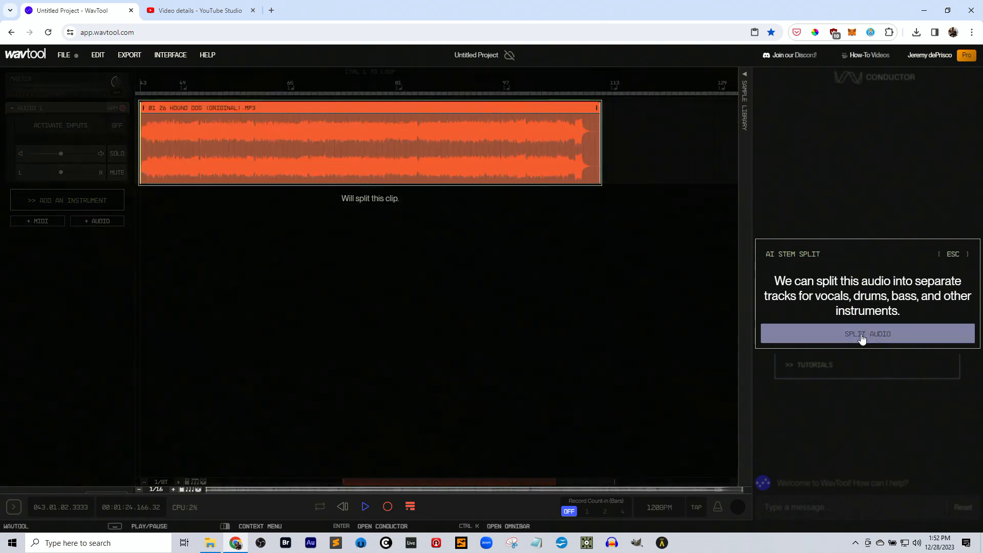
pyautogui.click(862, 334)
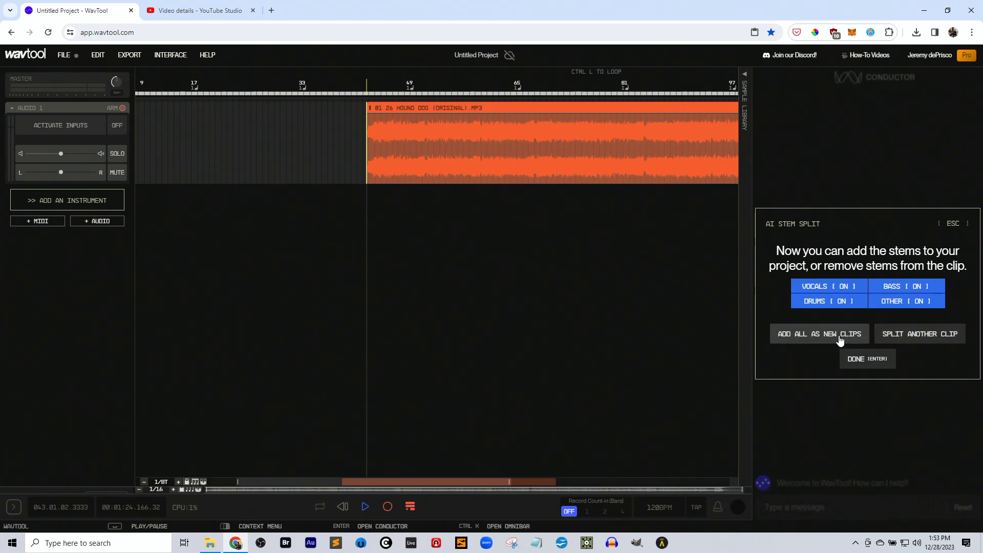
pyautogui.click(840, 340)
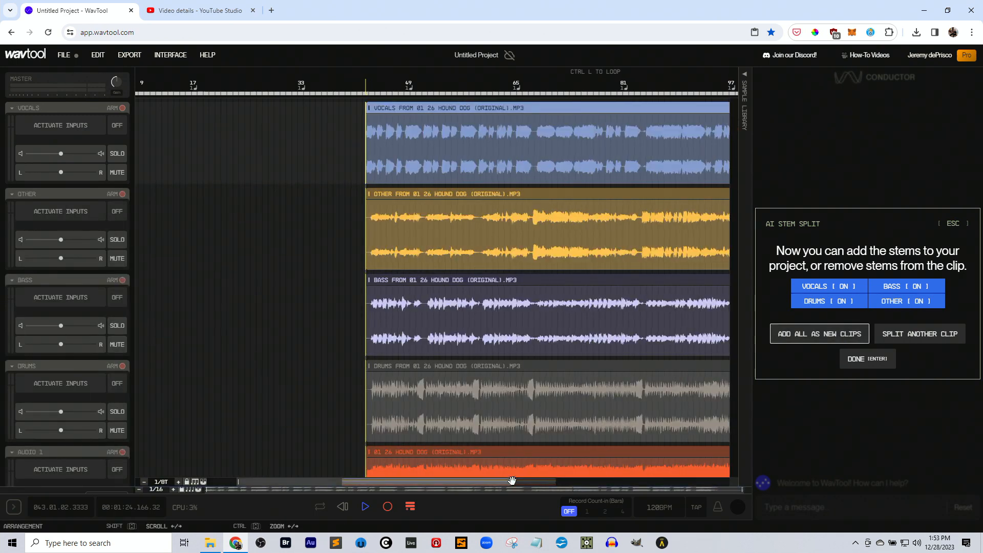
pyautogui.moveTo(509, 483); pyautogui.dragTo(520, 460)
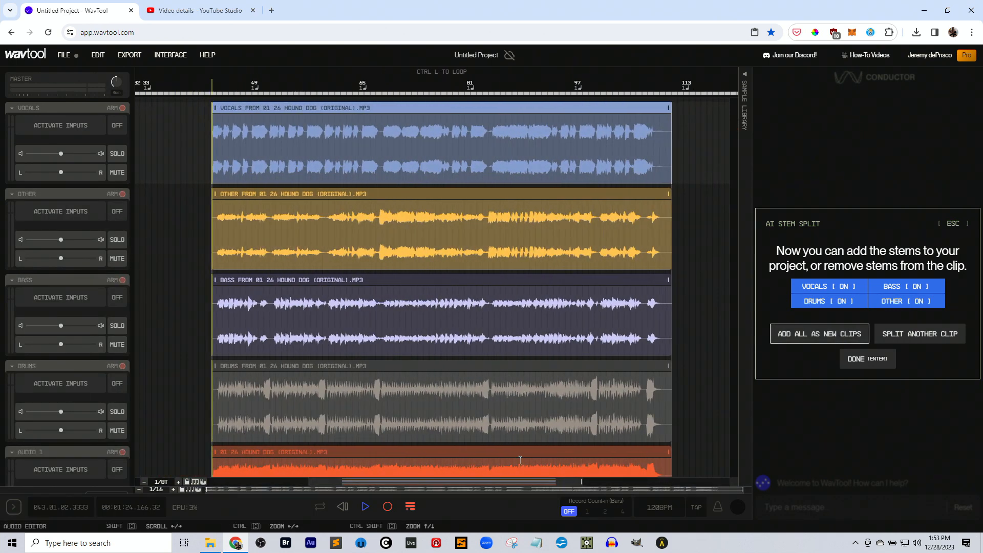
# Place the playhead just before the Hound Dog clips and mute the original song's Audio 1 track.
pyautogui.click(210, 136)
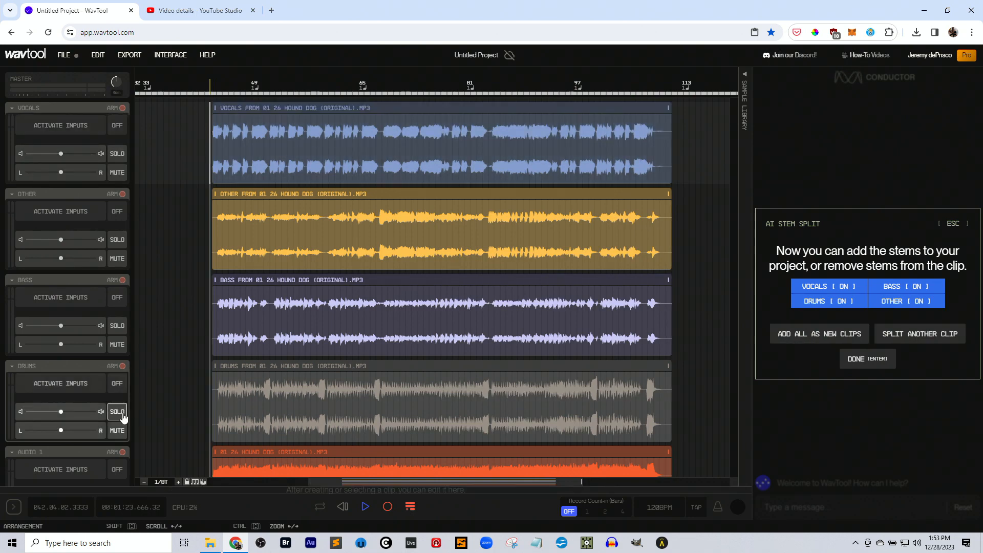
pyautogui.scroll(-2, 122, 417)
pyautogui.click(117, 397)
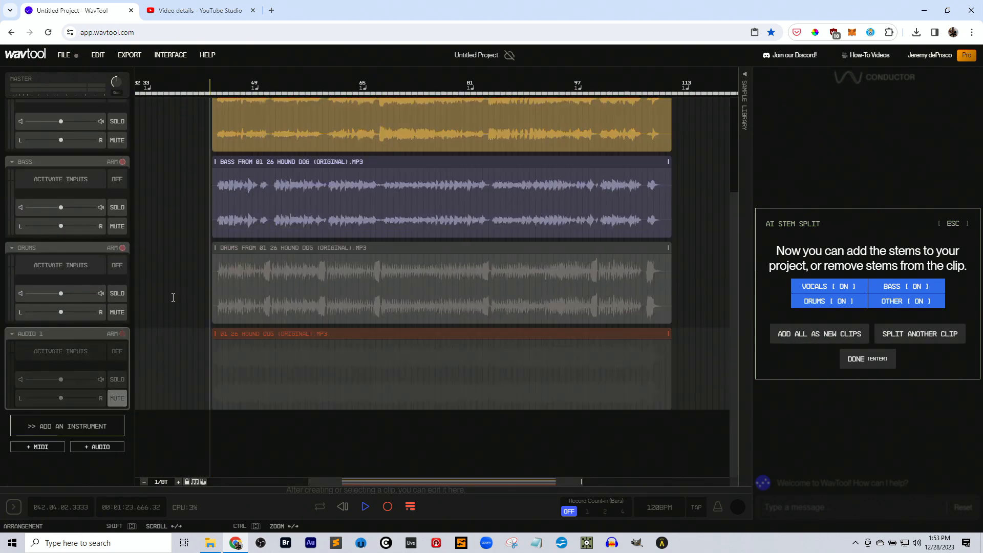
# Play the vocals stem soloed from just before the clip's start, raise its volume slightly past 7.31 dB, and end the solo.
pyautogui.scroll(2, 174, 288)
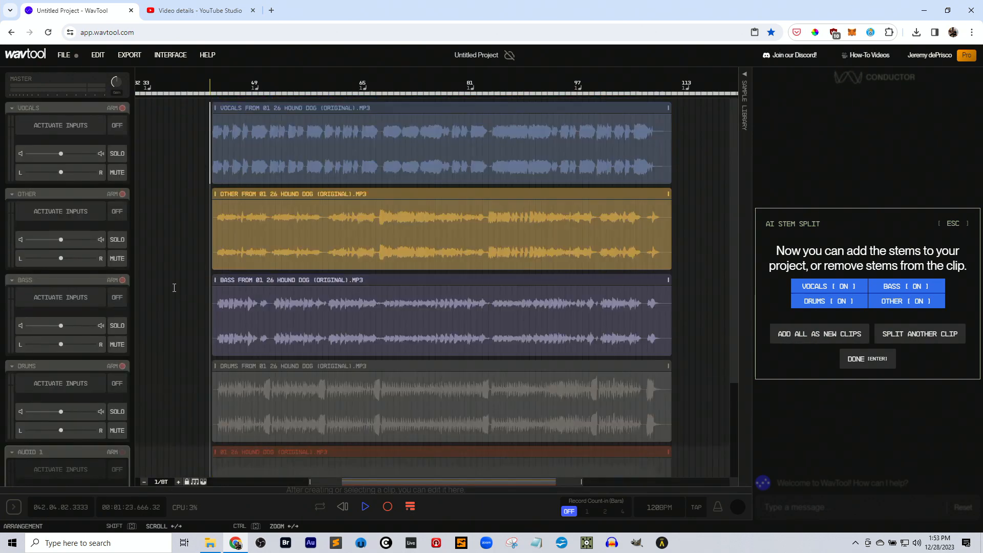
pyautogui.click(209, 121)
pyautogui.click(121, 156)
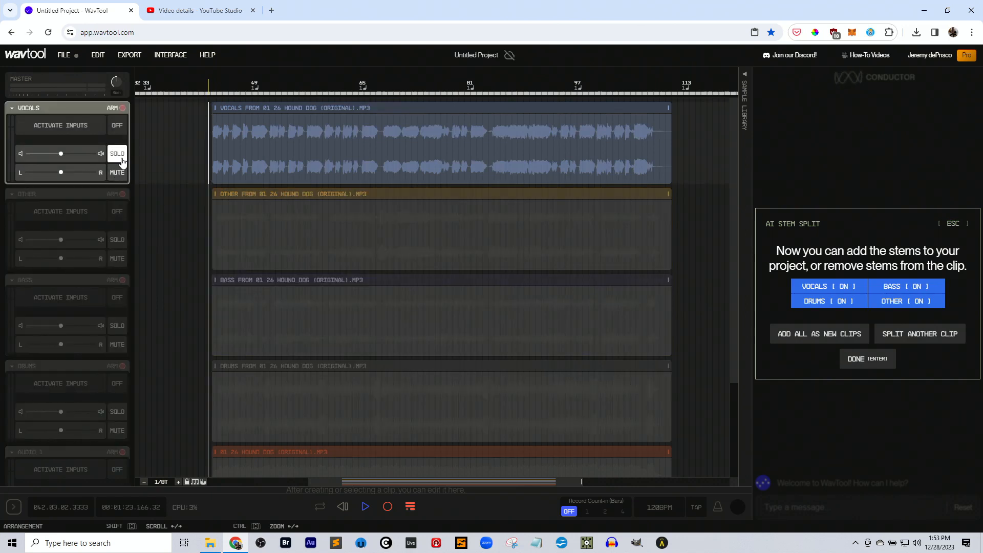
pyautogui.press('space')
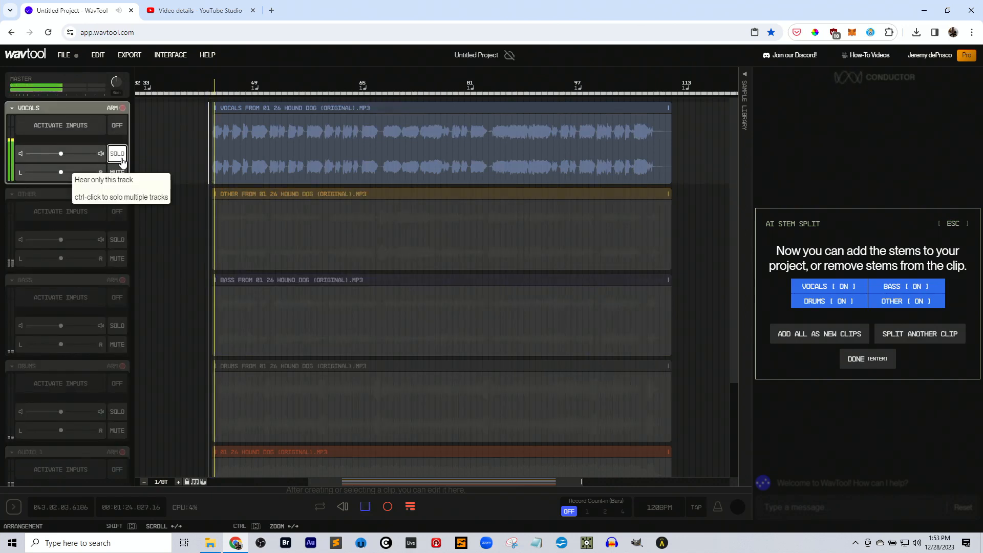
pyautogui.moveTo(61, 153); pyautogui.dragTo(79, 154)
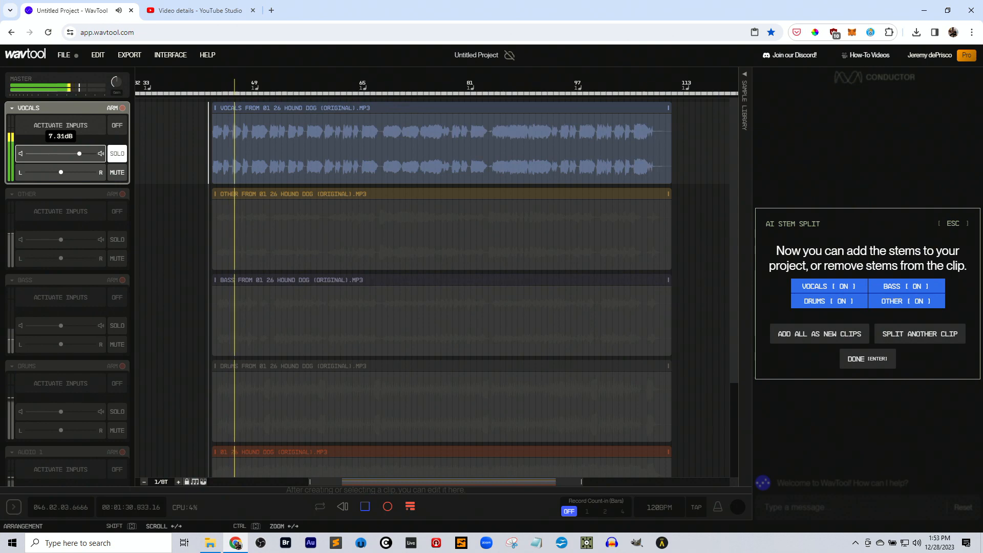
pyautogui.moveTo(79, 154); pyautogui.dragTo(82, 154)
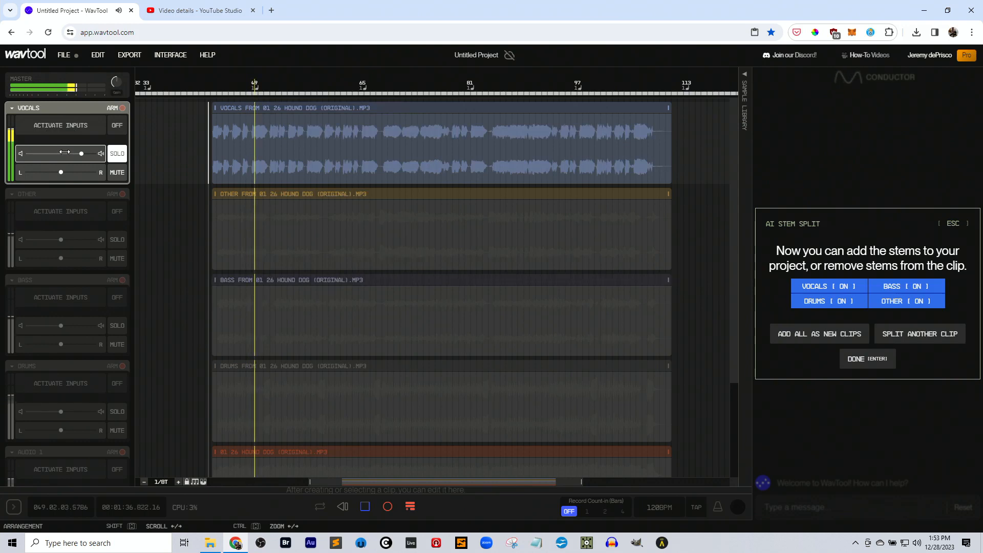
pyautogui.click(118, 154)
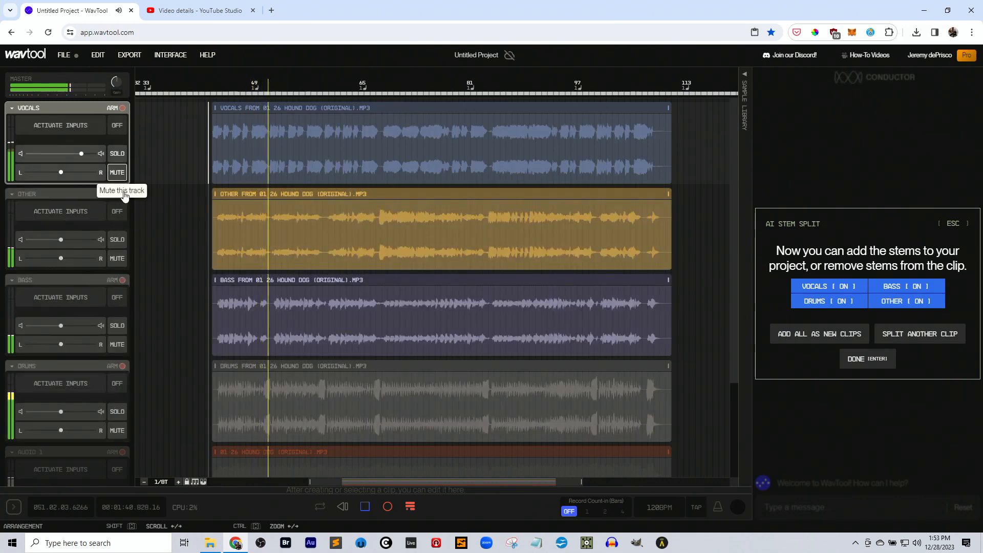
# Listen to the Other stem soloed, raise its volume close to the vocals level, finish AI Stem Split, and end the solo.
pyautogui.click(118, 240)
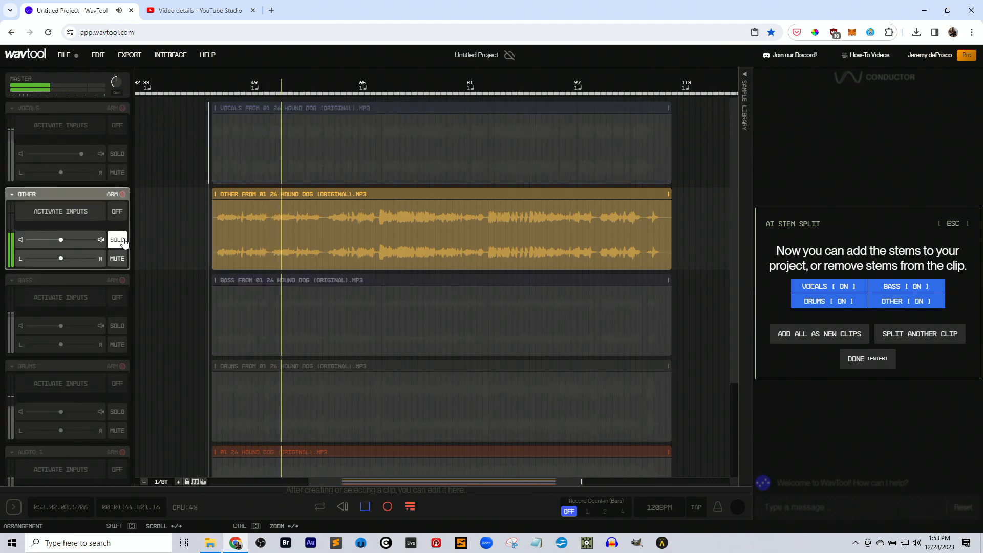
pyautogui.moveTo(61, 239); pyautogui.dragTo(79, 239)
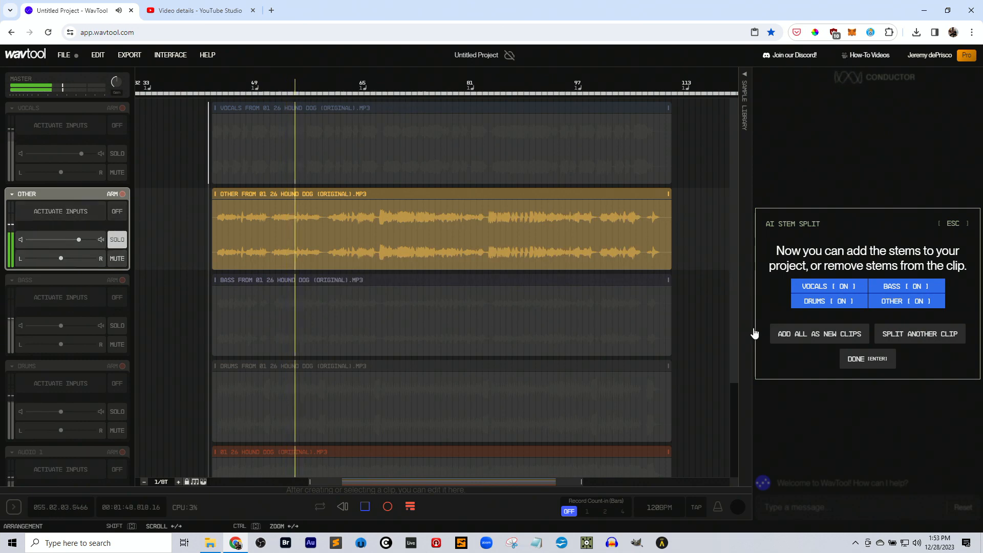
pyautogui.press('Return')
pyautogui.click(117, 241)
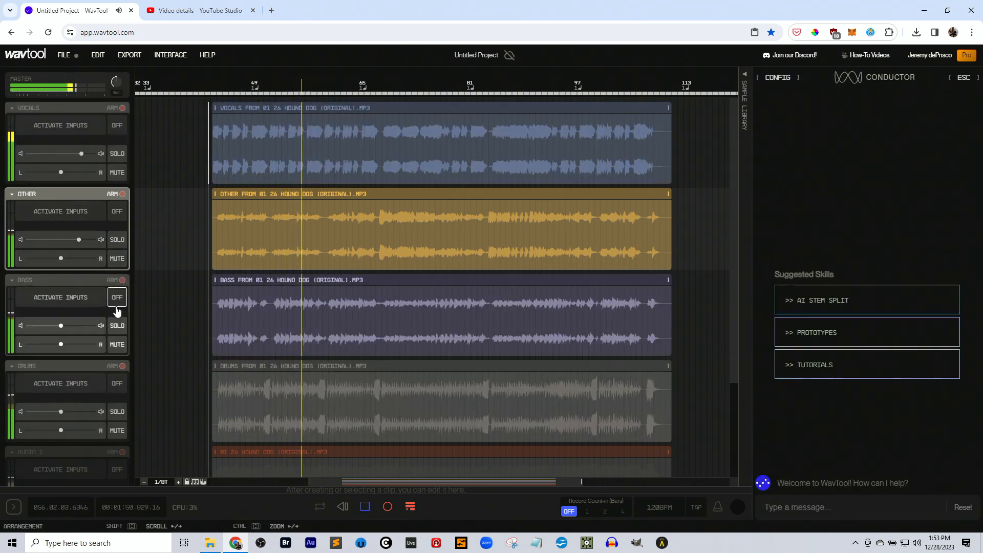
# Listen to the bass stem and the drums stem soloed one after the other, ending each solo.
pyautogui.click(117, 328)
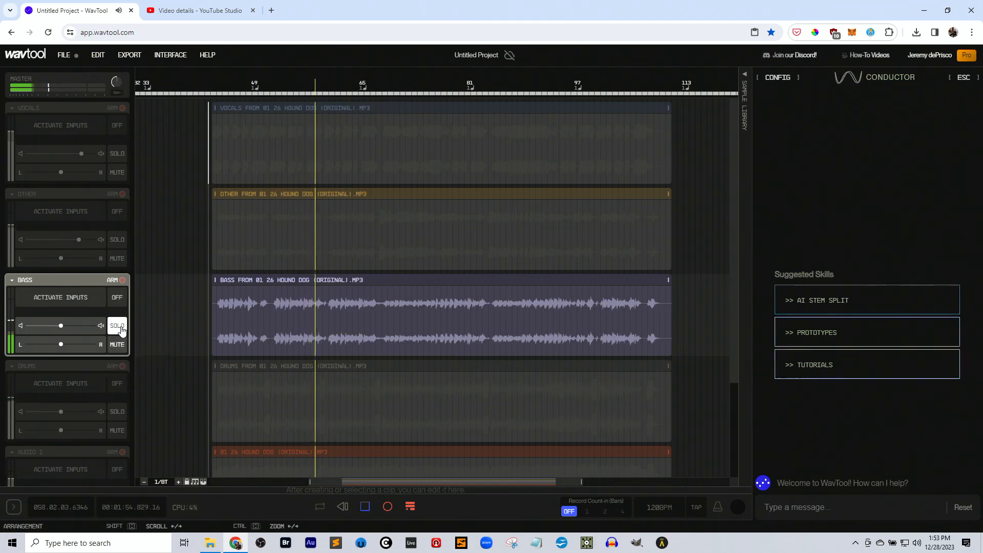
pyautogui.click(120, 328)
pyautogui.click(117, 412)
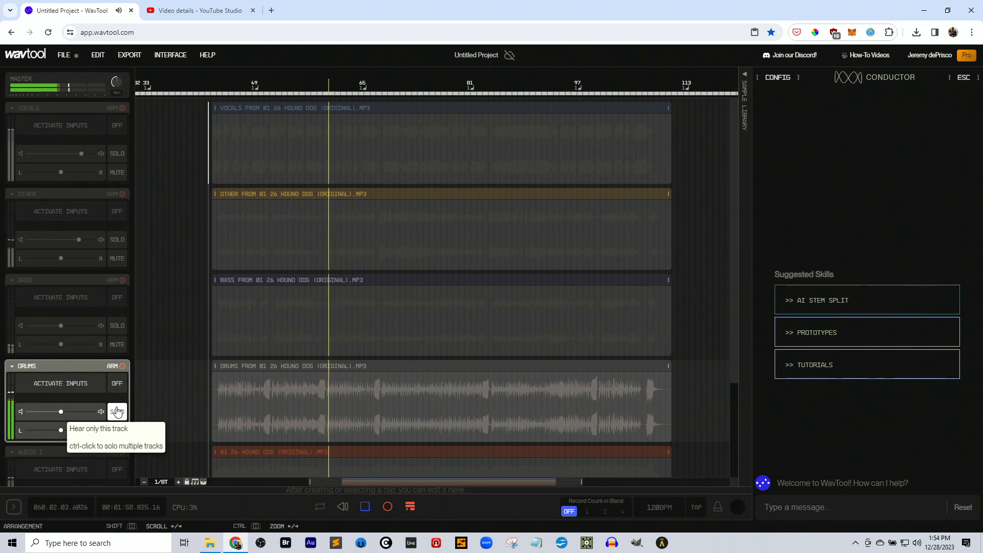
pyautogui.click(117, 411)
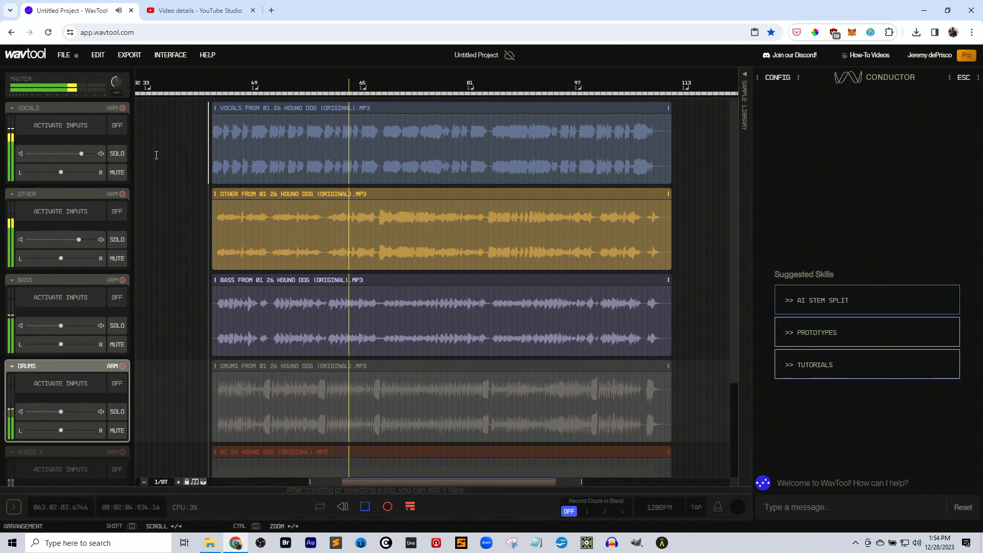
# Mute the vocals track, listen to the remaining stems, stop playback, and return the playhead to before the clips.
pyautogui.click(117, 172)
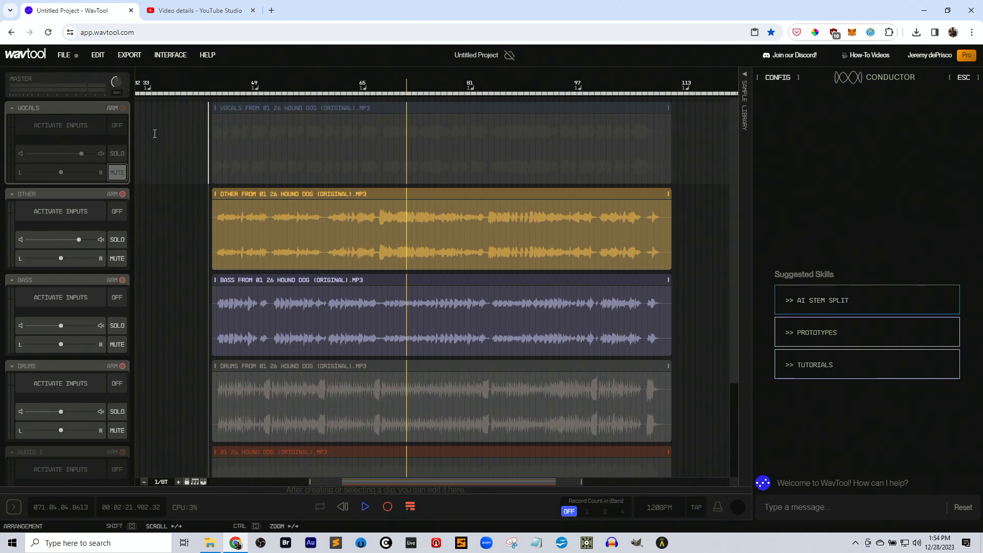
pyautogui.click(193, 131)
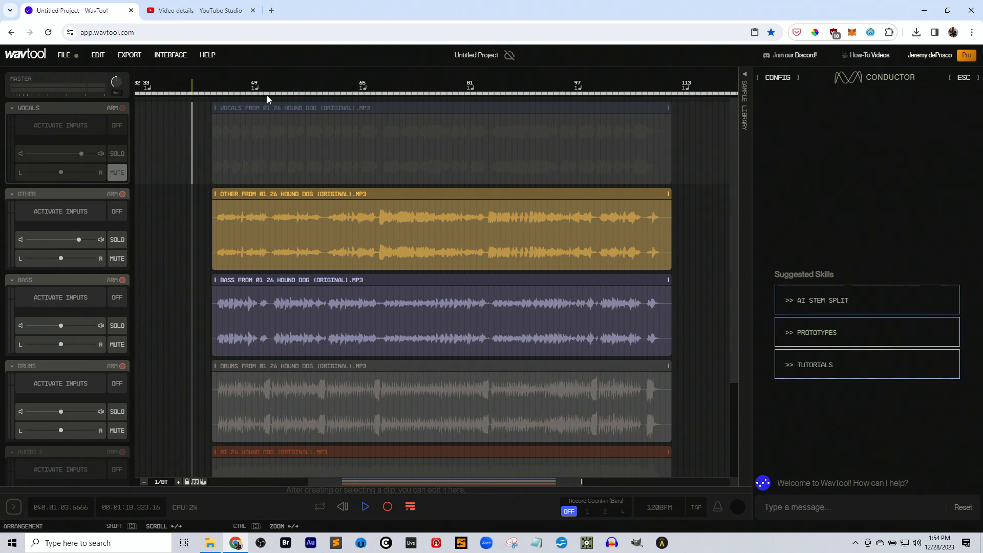